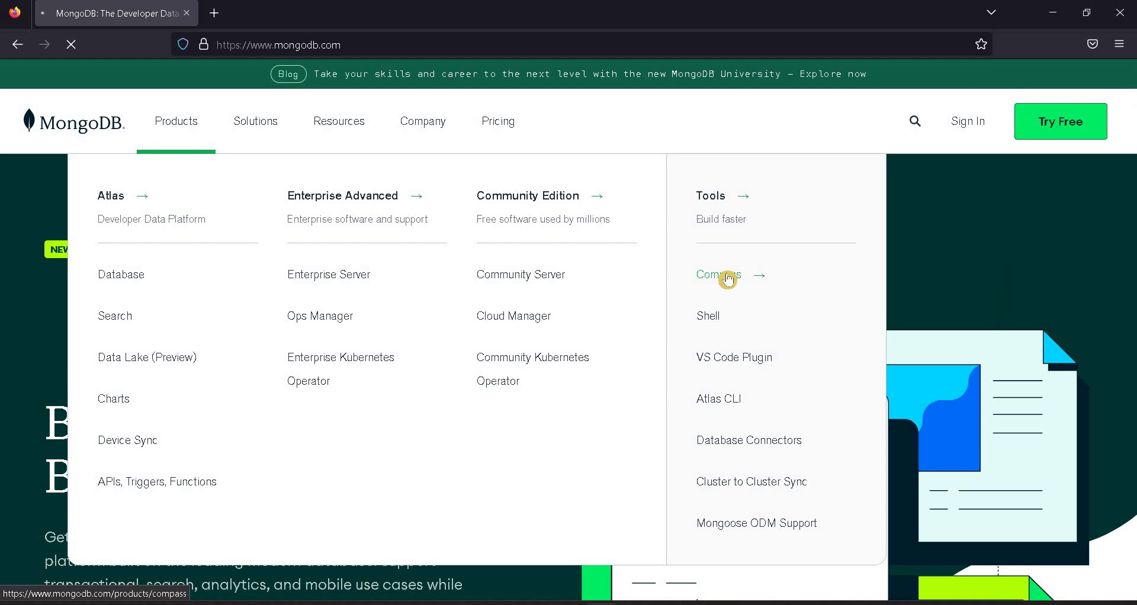
Step: Open the Compass product page and go to its download page
{"action": "left_click", "coordinate": [728, 278]}
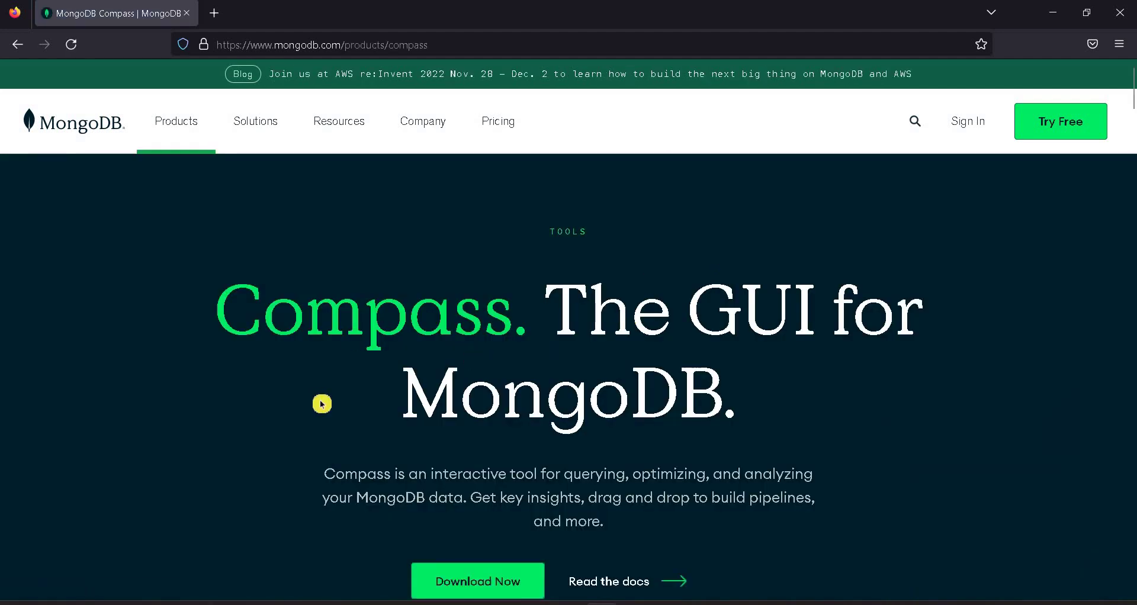
{"action": "scroll", "coordinate": [322, 404], "scroll_direction": "down", "scroll_amount": 3}
{"action": "left_click", "coordinate": [461, 482]}
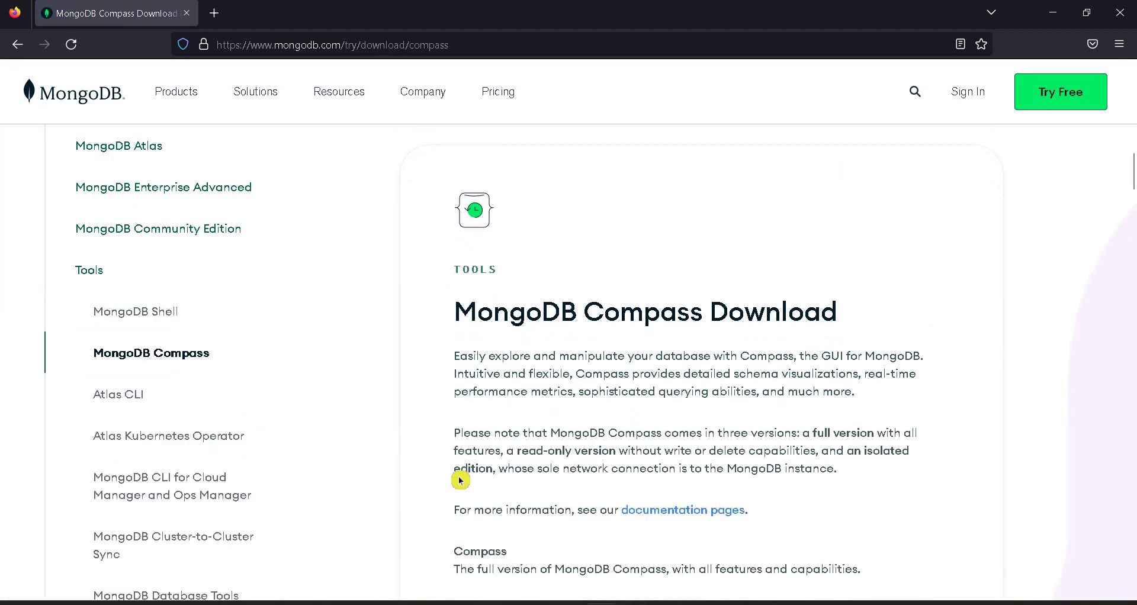
Step: Choose version 1.33.1 (Stable) for the MongoDB Compass download
{"action": "scroll", "coordinate": [461, 482], "scroll_direction": "down", "scroll_amount": 9}
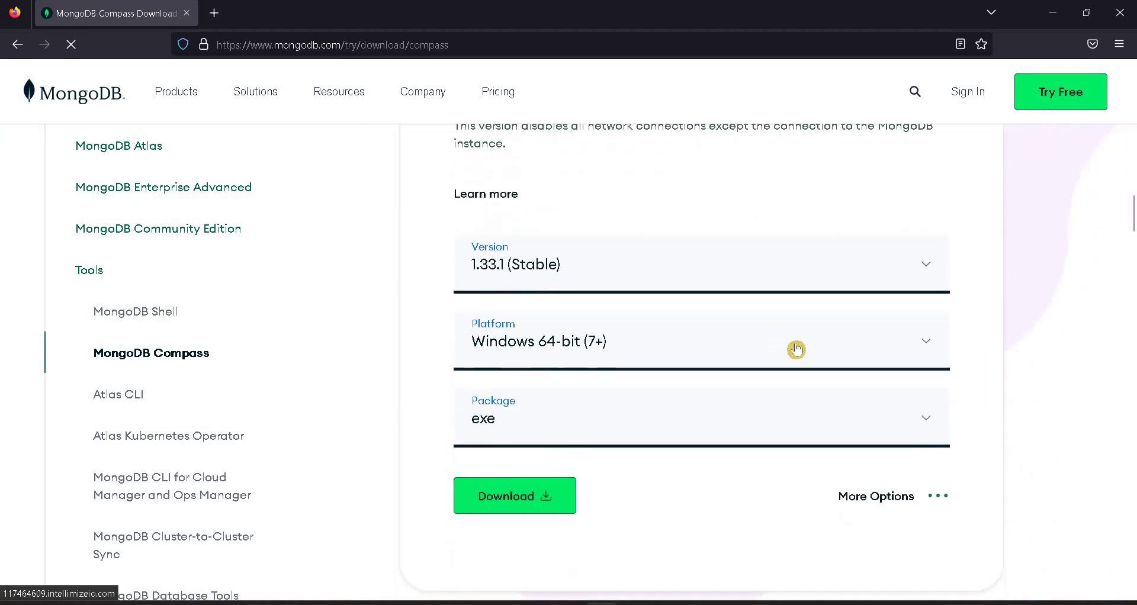
{"action": "scroll", "coordinate": [796, 349], "scroll_direction": "down", "scroll_amount": 1}
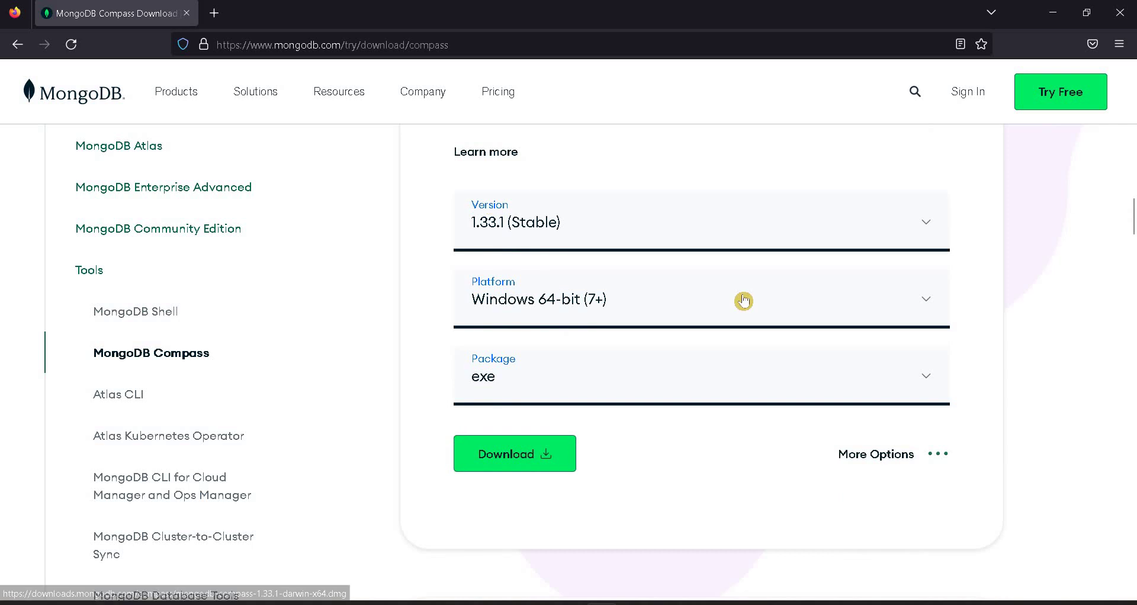
{"action": "left_click", "coordinate": [604, 241]}
{"action": "left_click", "coordinate": [678, 414]}
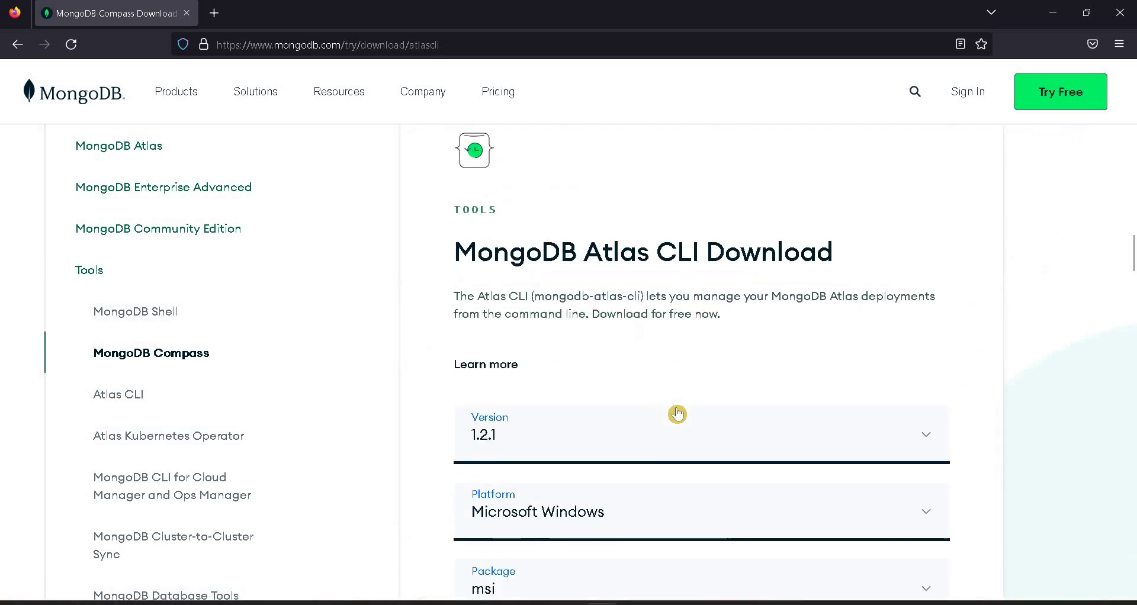
{"action": "scroll", "coordinate": [677, 414], "scroll_direction": "up", "scroll_amount": 7}
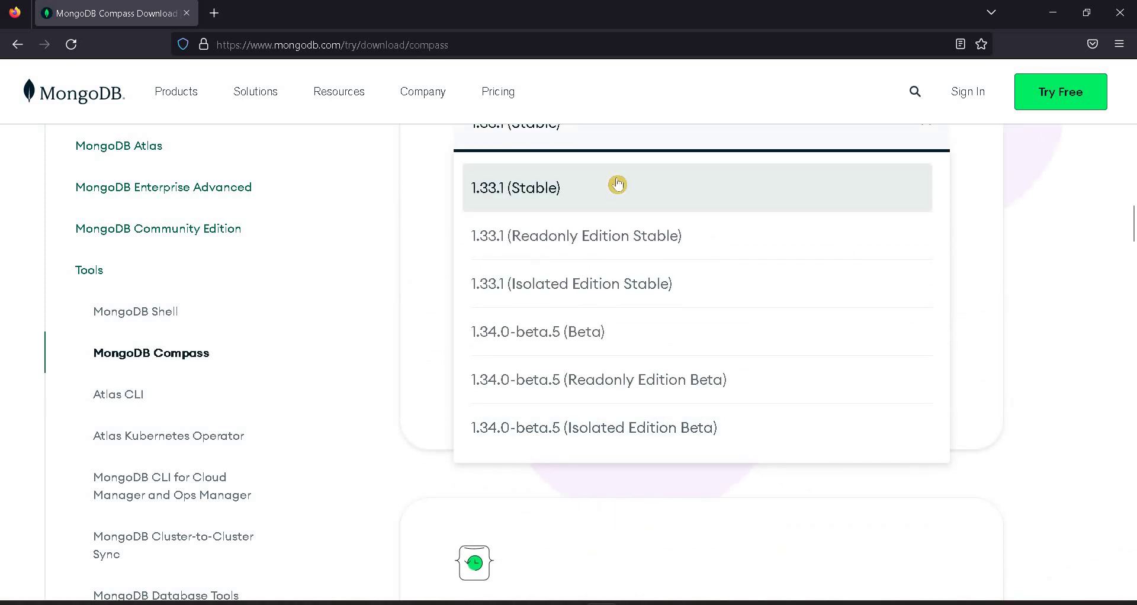
{"action": "left_click", "coordinate": [643, 188]}
Step: Set the platform to Windows 64-bit (7+) (Zip) with the zip package and download Compass
{"action": "left_click", "coordinate": [601, 191]}
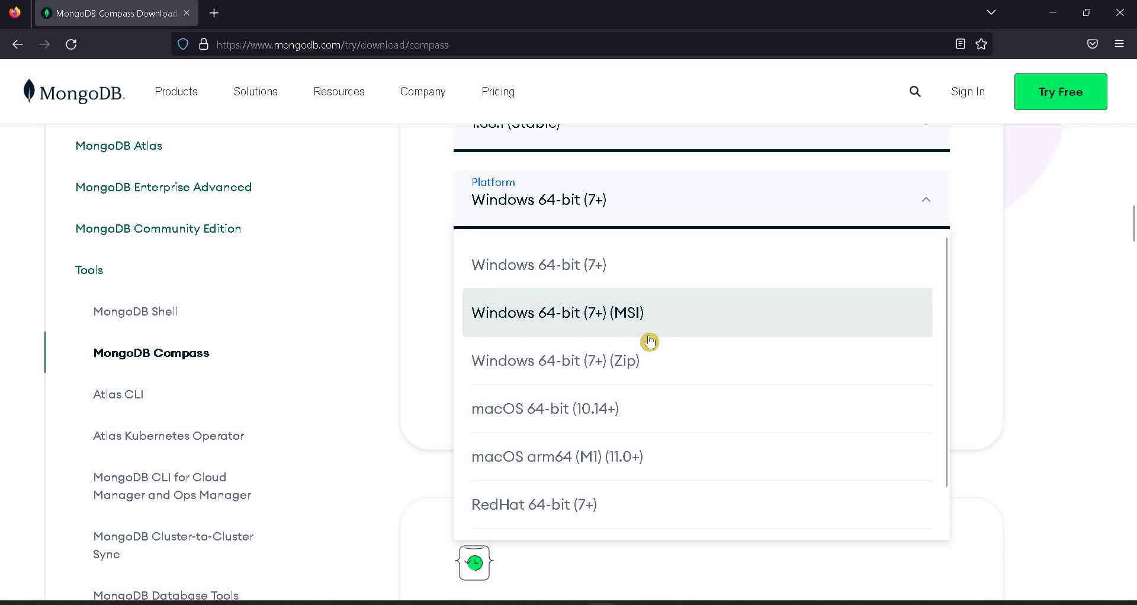
{"action": "scroll", "coordinate": [649, 342], "scroll_direction": "down", "scroll_amount": 1}
{"action": "scroll", "coordinate": [650, 342], "scroll_direction": "up", "scroll_amount": 1}
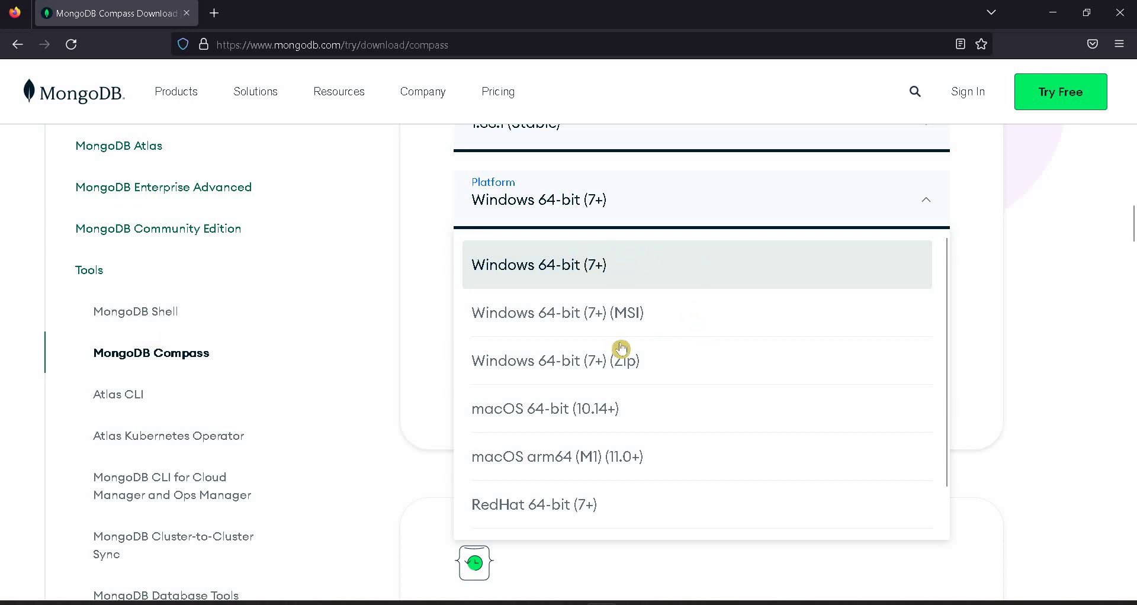
{"action": "left_click", "coordinate": [693, 361]}
{"action": "left_click", "coordinate": [482, 294]}
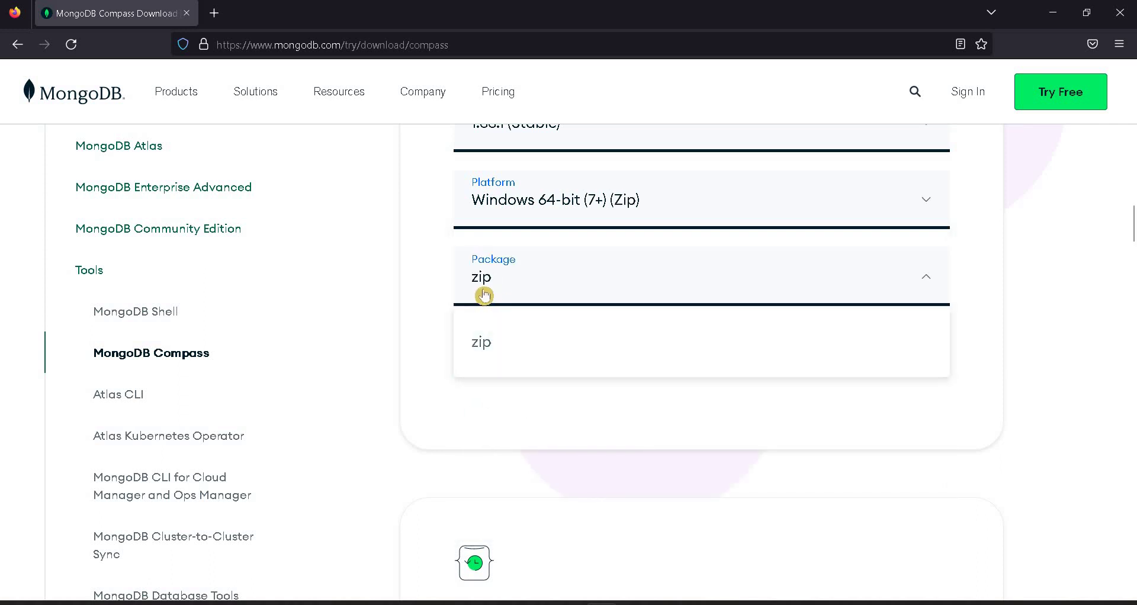
{"action": "left_click", "coordinate": [500, 335]}
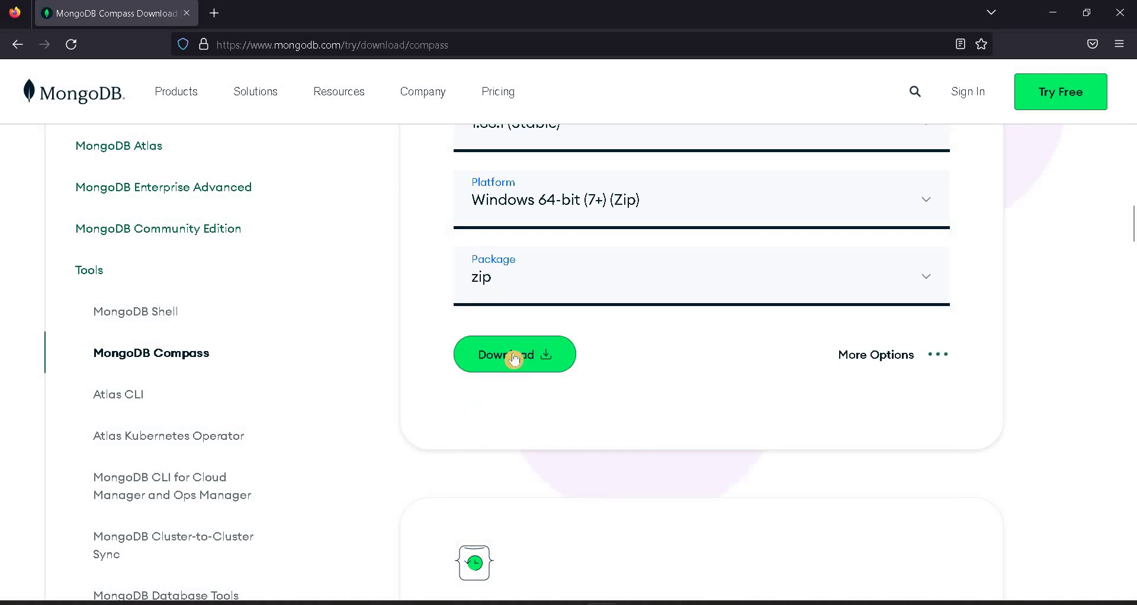
{"action": "left_click", "coordinate": [515, 356]}
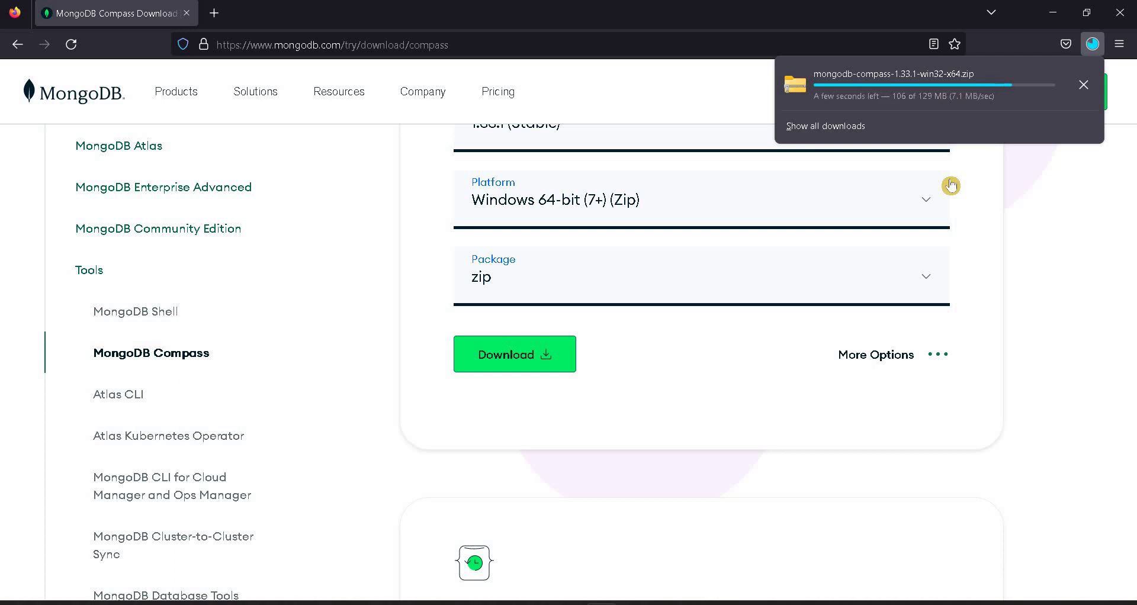
Step: Set the download platform to Windows 64-bit (7+) with the exe package
{"action": "left_click", "coordinate": [592, 199]}
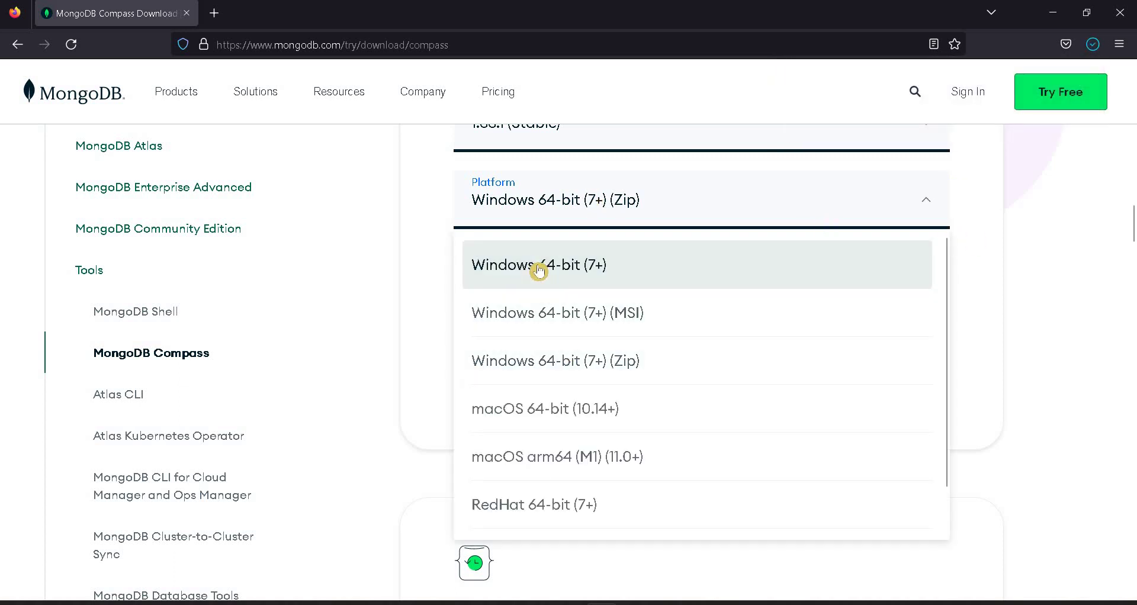
{"action": "left_click", "coordinate": [539, 270]}
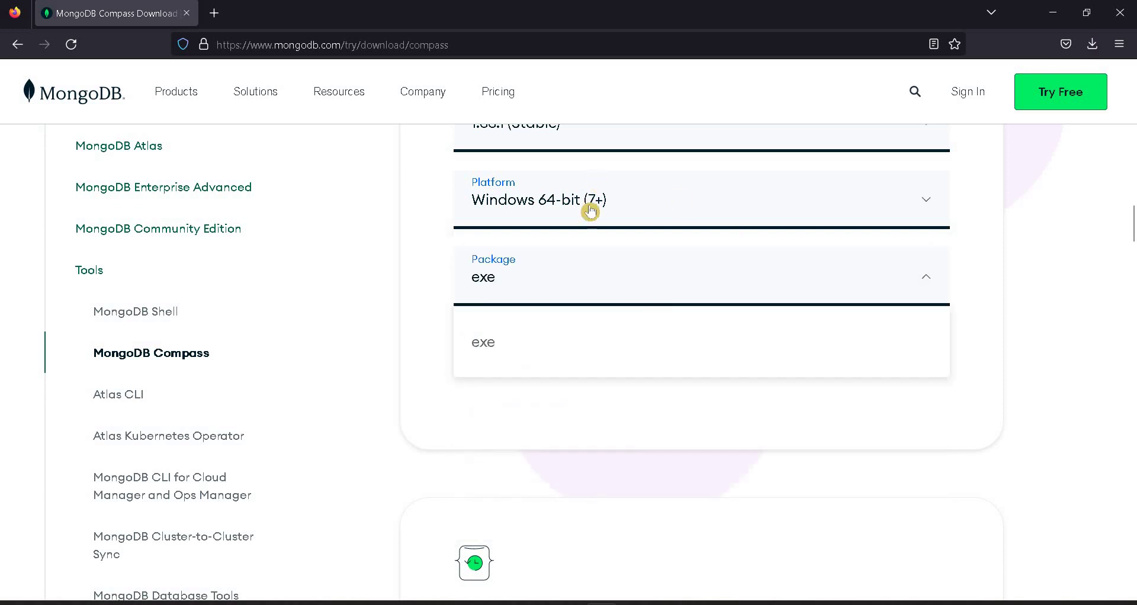
{"action": "left_click", "coordinate": [536, 338]}
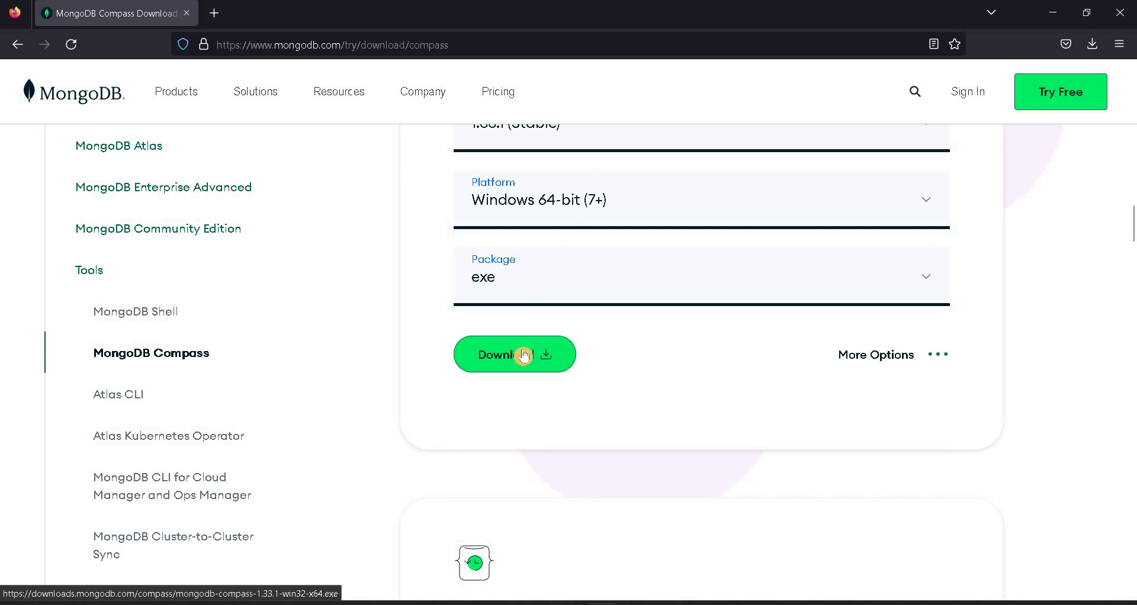
Step: Show the downloaded mongodb-compass-1.33.1-win32-x64.zip in its containing folder
{"action": "left_click", "coordinate": [1092, 44]}
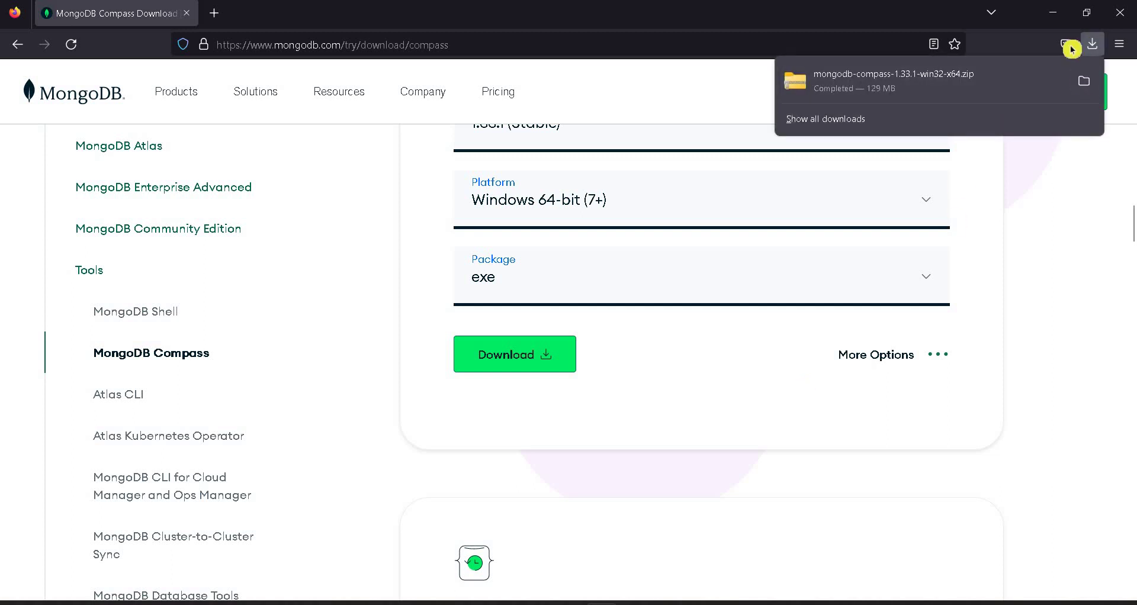
{"action": "left_click", "coordinate": [1086, 82]}
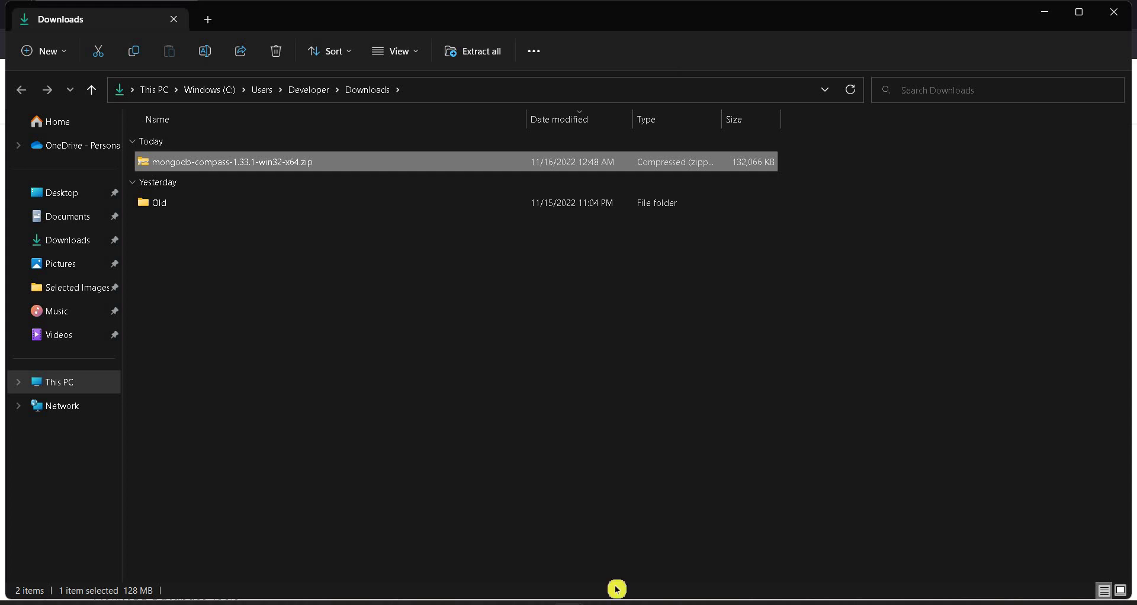
Step: Switch to the extracted Mongo Compass folder under Mongo Tools and select MongoDBCompass.exe
{"action": "mouse_move", "coordinate": [616, 589]}
{"action": "left_click", "coordinate": [507, 539]}
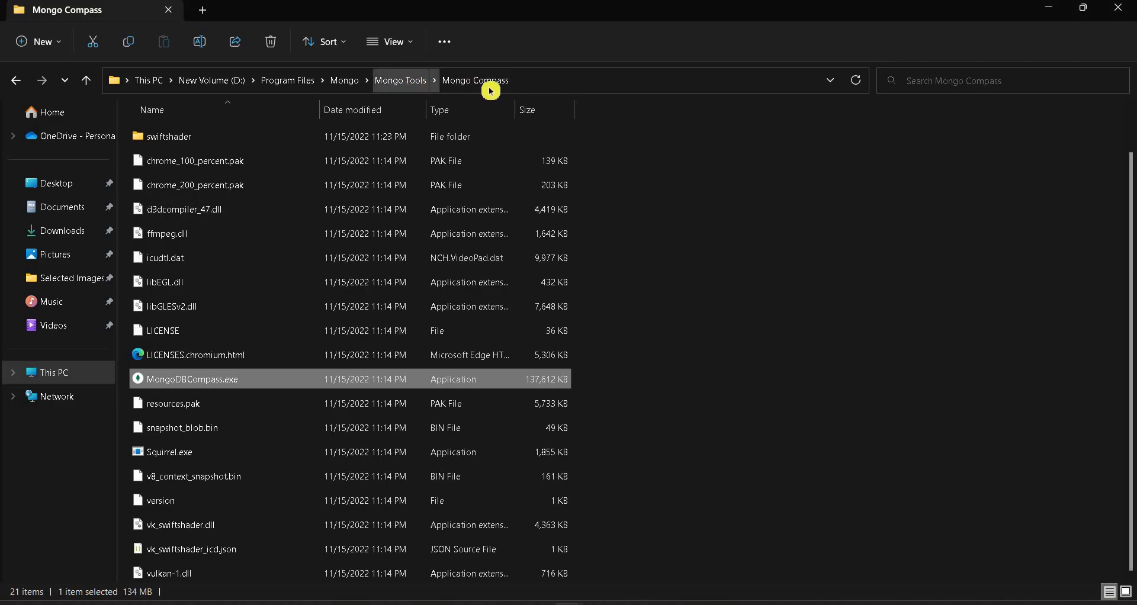
{"action": "left_click", "coordinate": [586, 84]}
{"action": "left_click", "coordinate": [754, 230]}
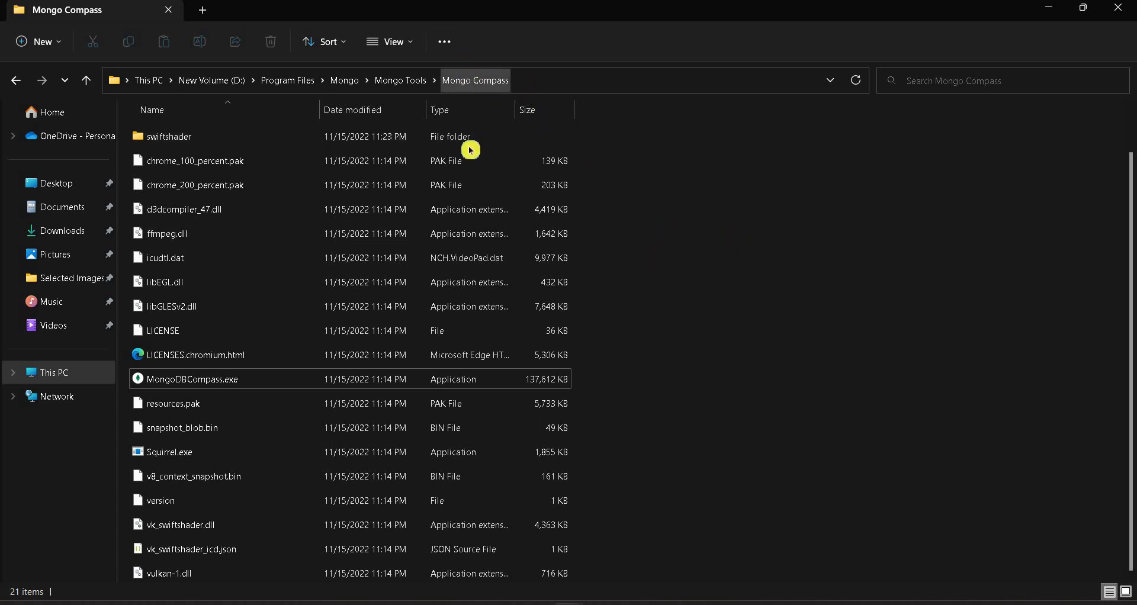
{"action": "scroll", "coordinate": [352, 230], "scroll_direction": "up", "scroll_amount": 1}
{"action": "scroll", "coordinate": [352, 229], "scroll_direction": "down", "scroll_amount": 1}
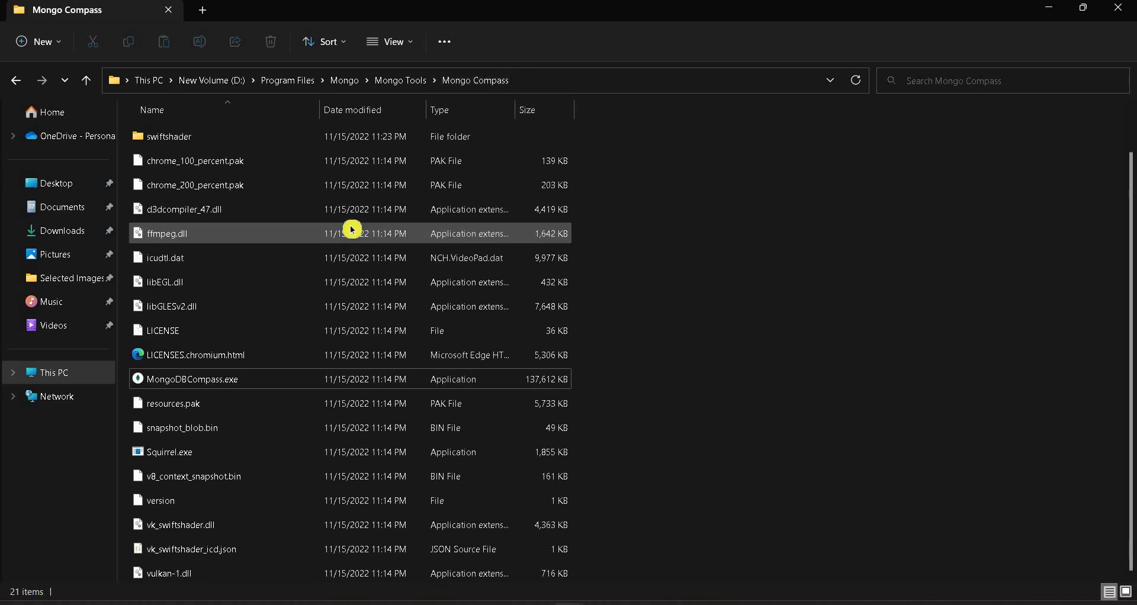
{"action": "left_click", "coordinate": [318, 382]}
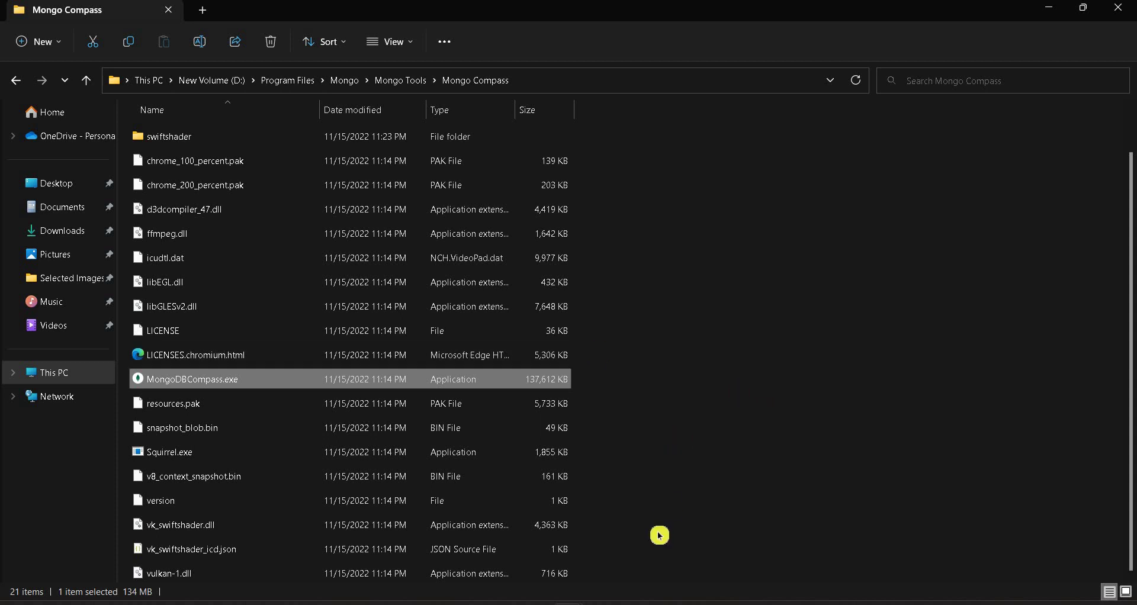
Step: Switch to Windows Services, start the Mongod service and minimize the window
{"action": "left_click", "coordinate": [633, 548]}
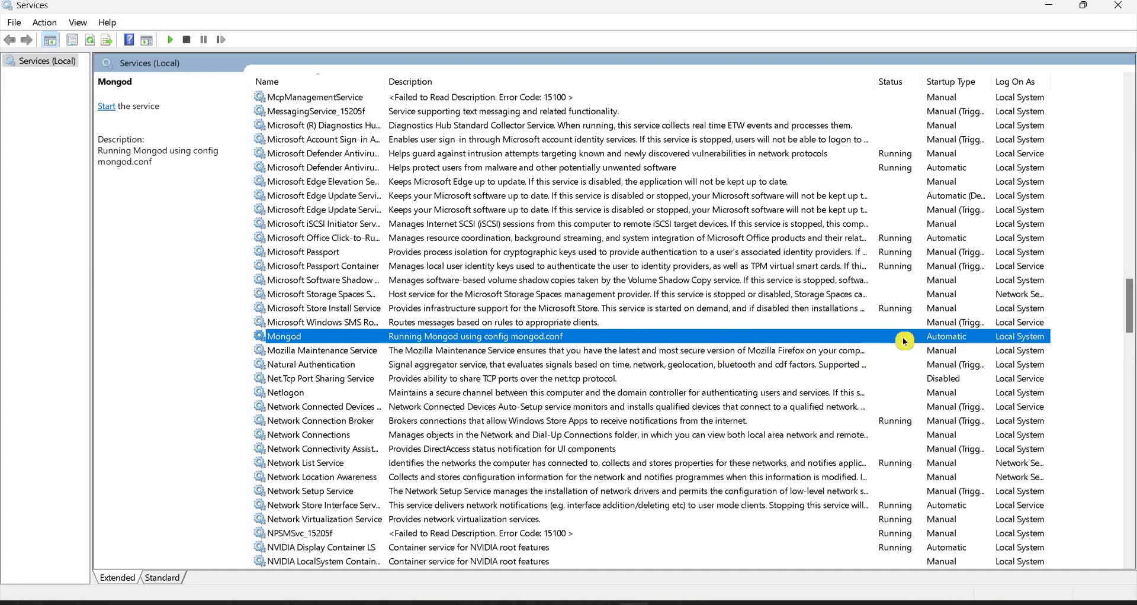
{"action": "right_click", "coordinate": [365, 337]}
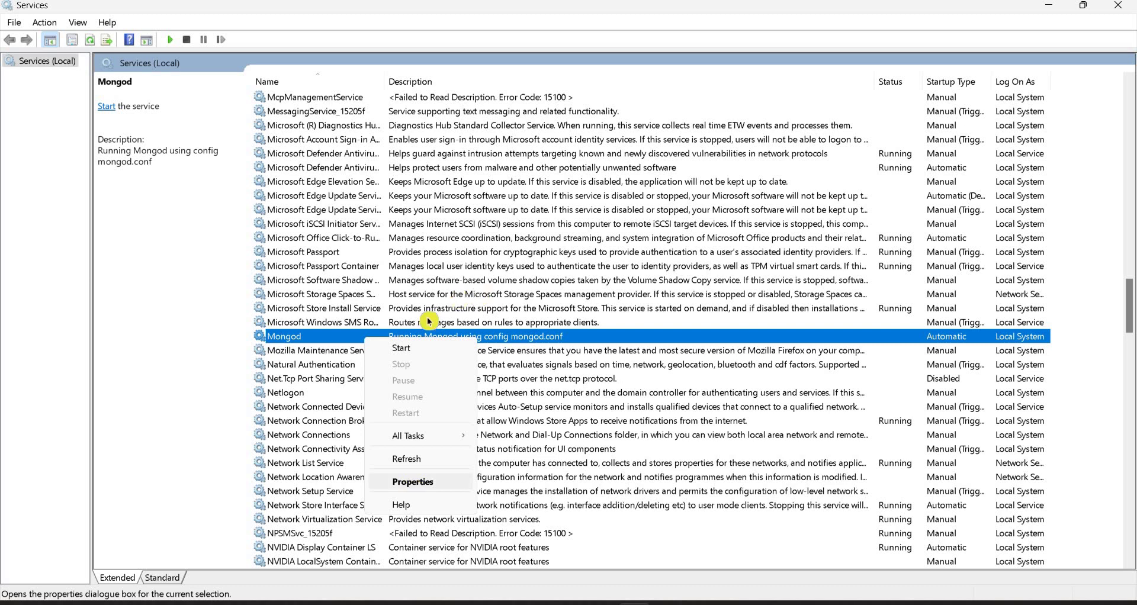
{"action": "left_click", "coordinate": [414, 354]}
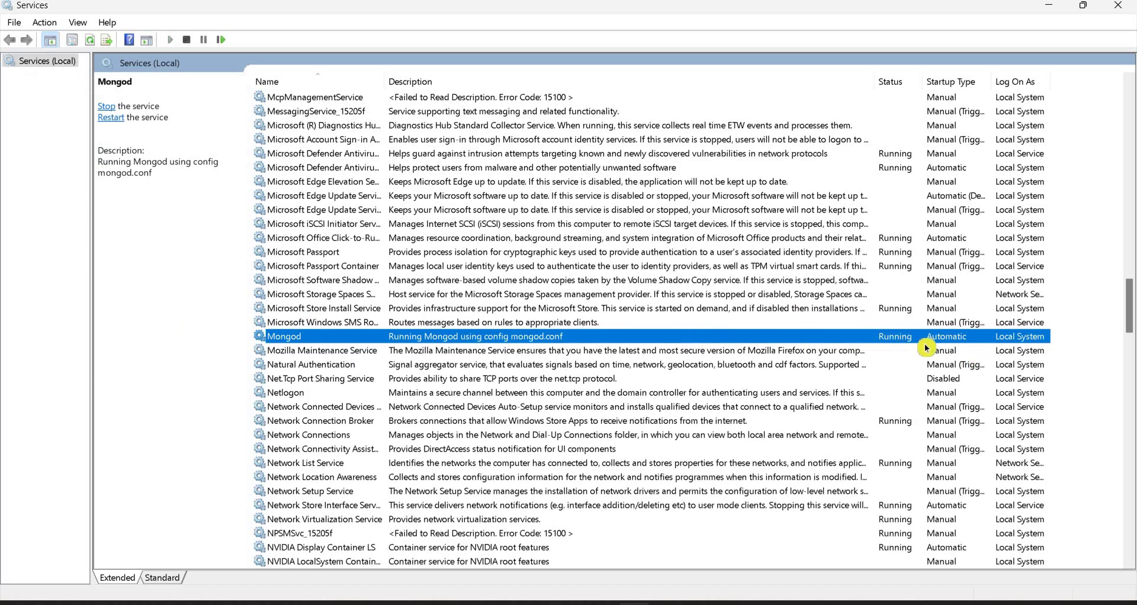
{"action": "left_click", "coordinate": [1047, 10]}
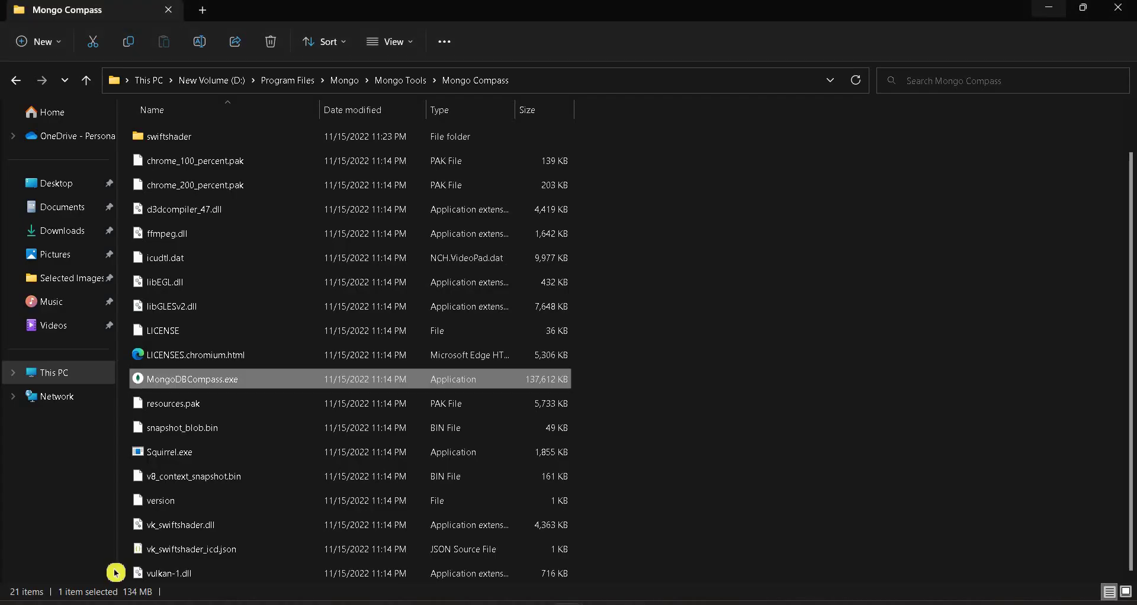
Step: Open a Command Prompt and run mongosh to check the connection to the local MongoDB server
{"action": "key", "text": "super+r"}
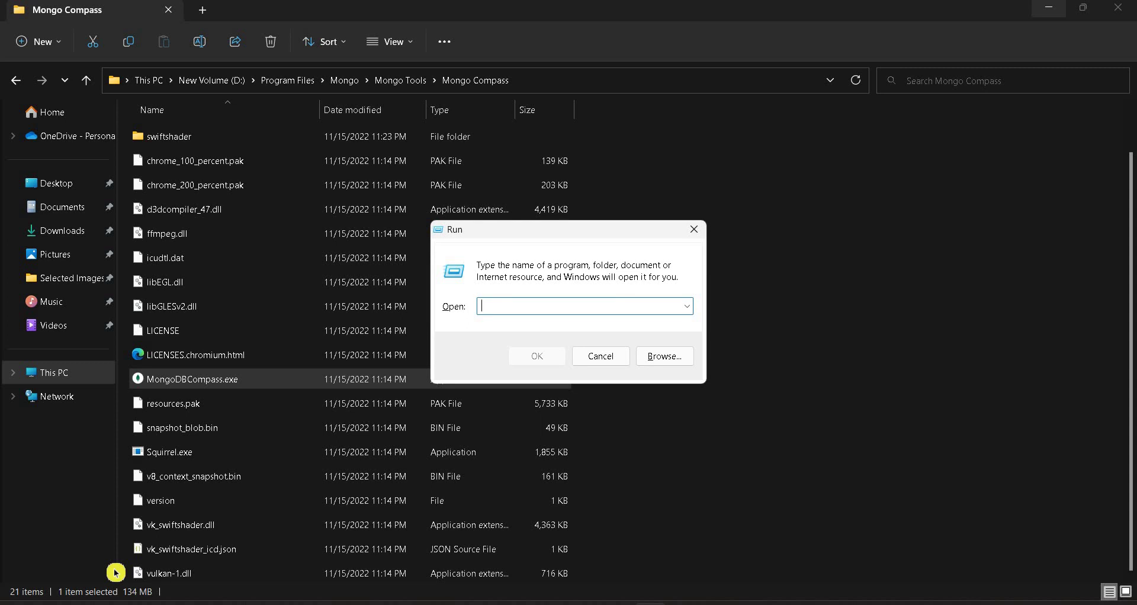
{"action": "type", "text": "cmd"}
{"action": "key", "text": "Return"}
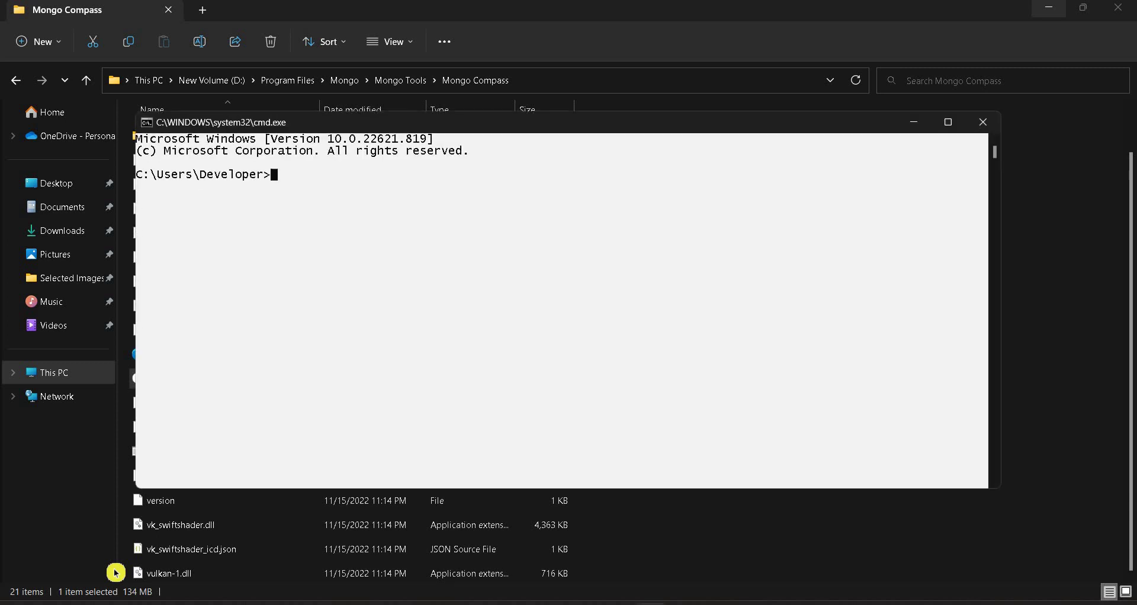
{"action": "type", "text": "mongosh"}
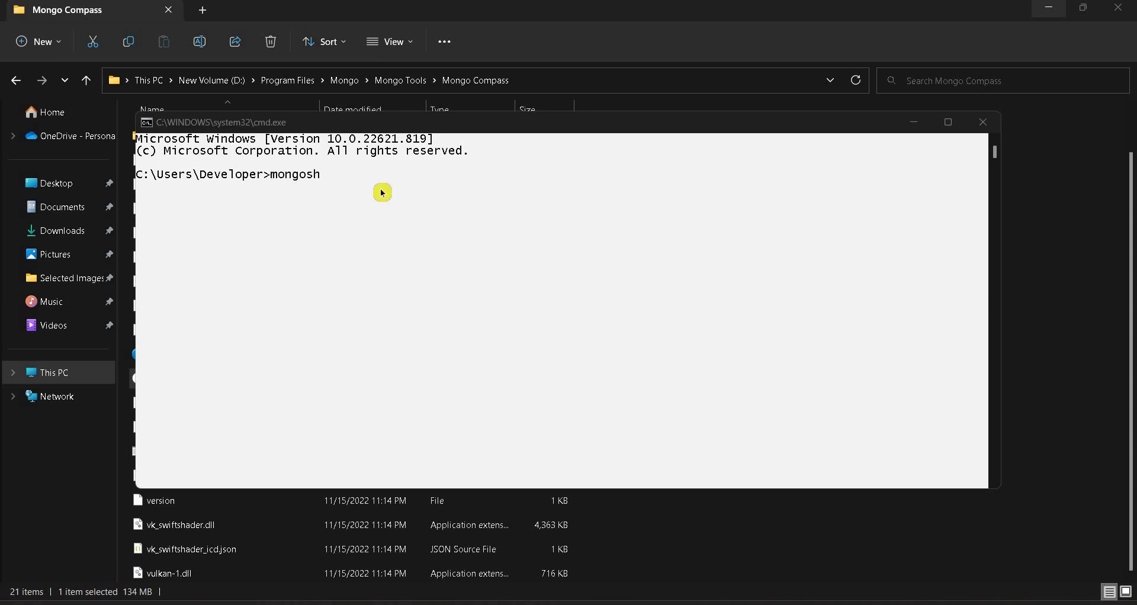
{"action": "key", "text": "Return"}
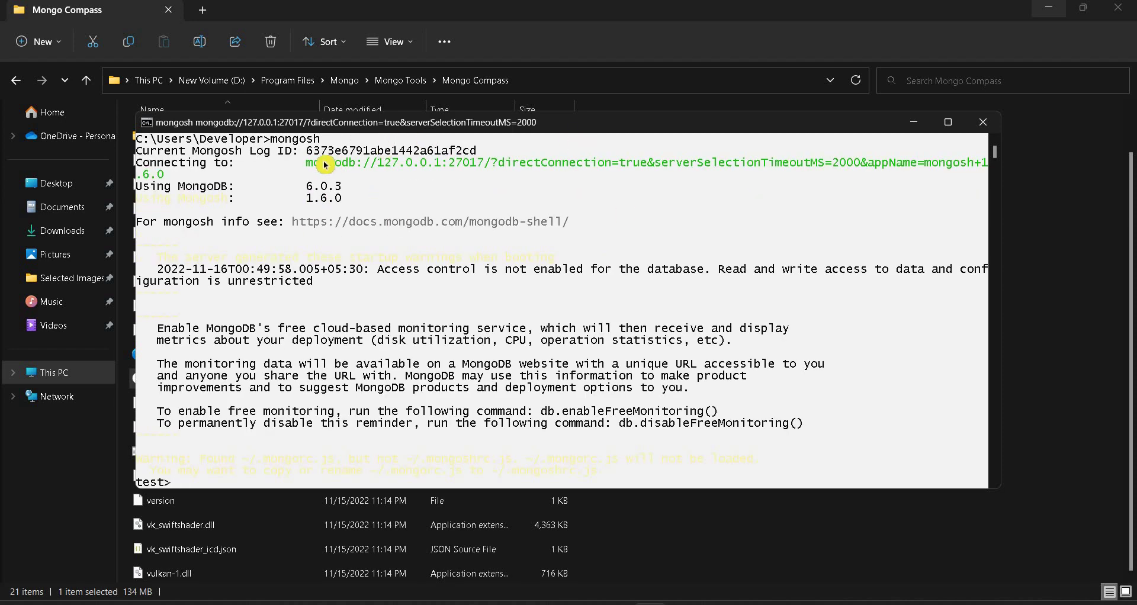
{"action": "mouse_move", "coordinate": [523, 169]}
{"action": "left_mouse_down"}
{"action": "mouse_move", "coordinate": [315, 169]}
{"action": "mouse_move", "coordinate": [526, 170]}
{"action": "left_mouse_up"}
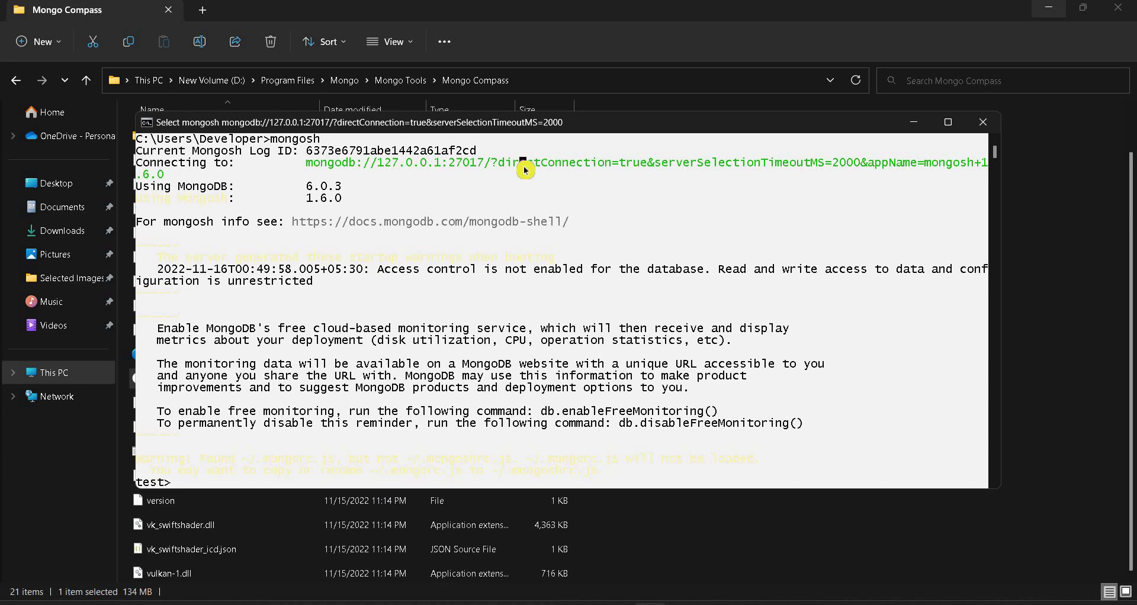
Step: Exit the mongosh session and close the Command Prompt
{"action": "type", "text": "exit"}
{"action": "key", "text": "Return"}
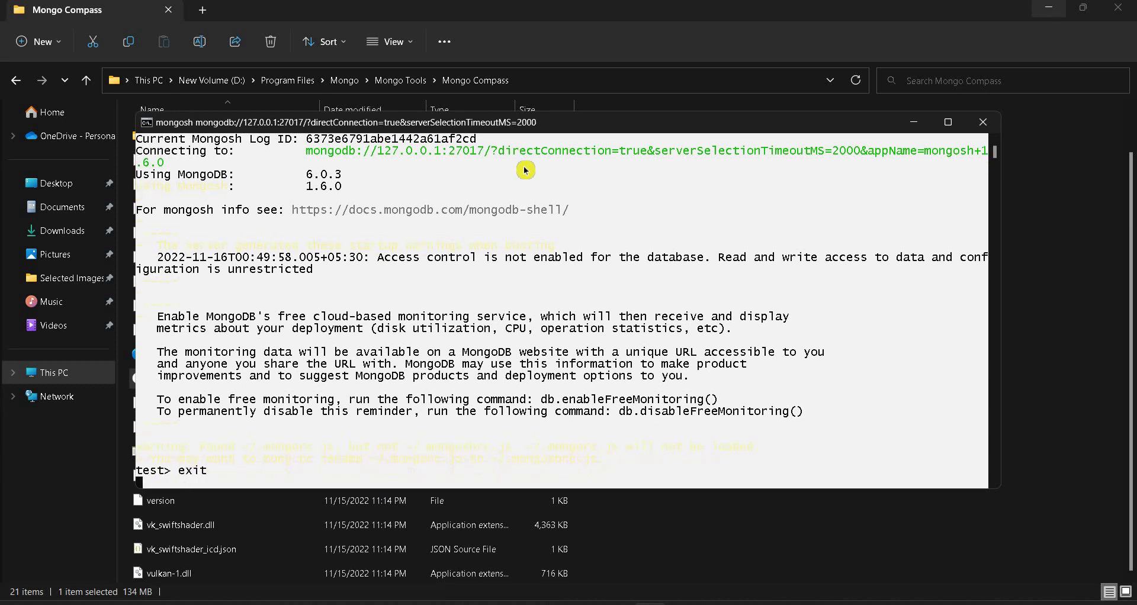
{"action": "type", "text": "exit"}
{"action": "key", "text": "Return"}
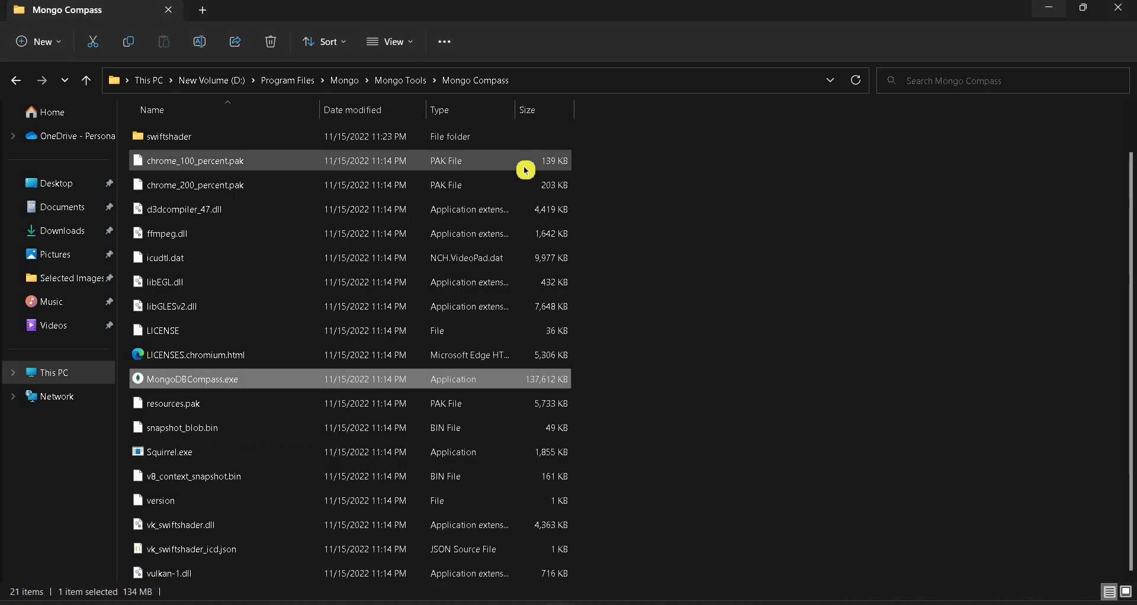
Step: Launch MongoDBCompass.exe from the Mongo Compass folder and maximize its window
{"action": "double_click", "coordinate": [235, 380]}
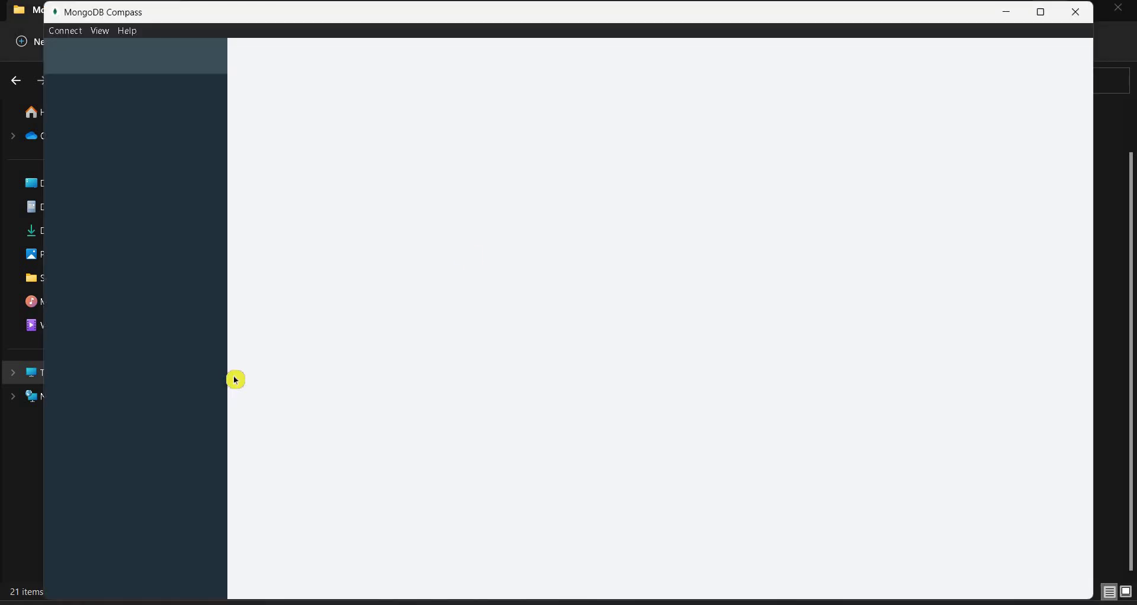
{"action": "left_click", "coordinate": [1041, 11]}
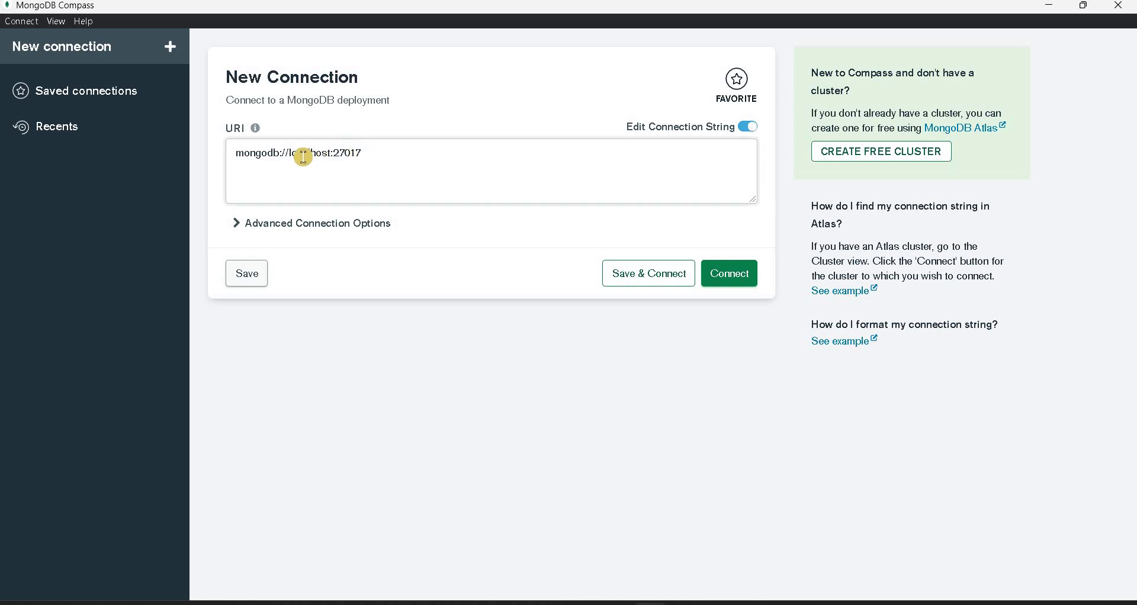
Step: Examine the host name and port number in the new connection's URI
{"action": "left_click_drag", "start_coordinate": [289, 154], "coordinate": [338, 153]}
{"action": "left_click", "coordinate": [381, 152]}
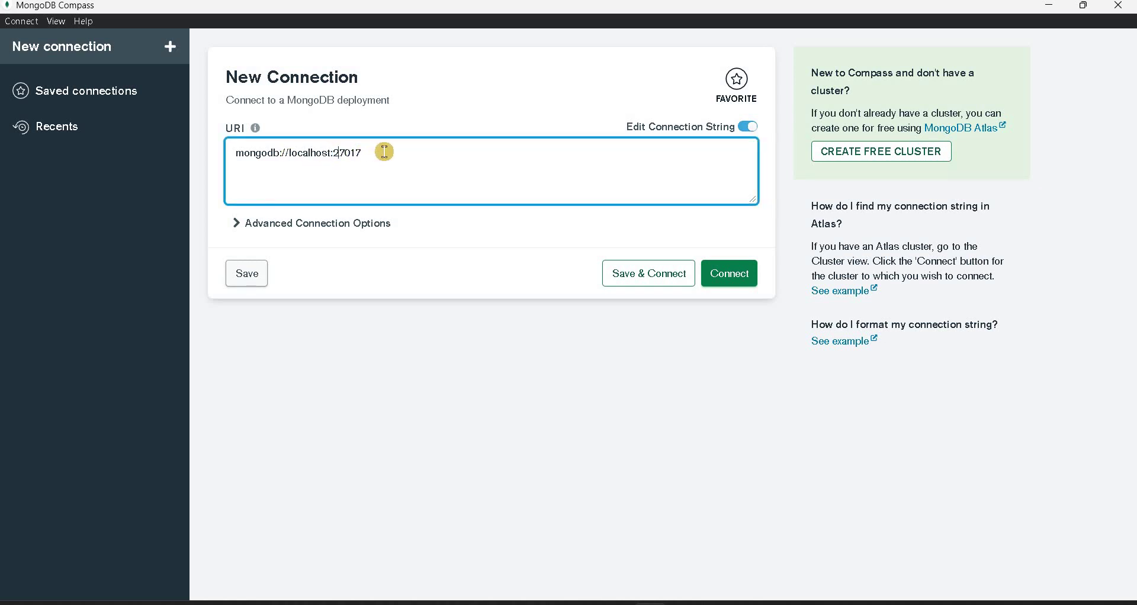
{"action": "double_click", "coordinate": [381, 152]}
{"action": "left_click", "coordinate": [381, 152]}
{"action": "left_click_drag", "start_coordinate": [367, 153], "coordinate": [333, 152]}
{"action": "left_click", "coordinate": [387, 156]}
{"action": "left_click_drag", "start_coordinate": [291, 154], "coordinate": [330, 154]}
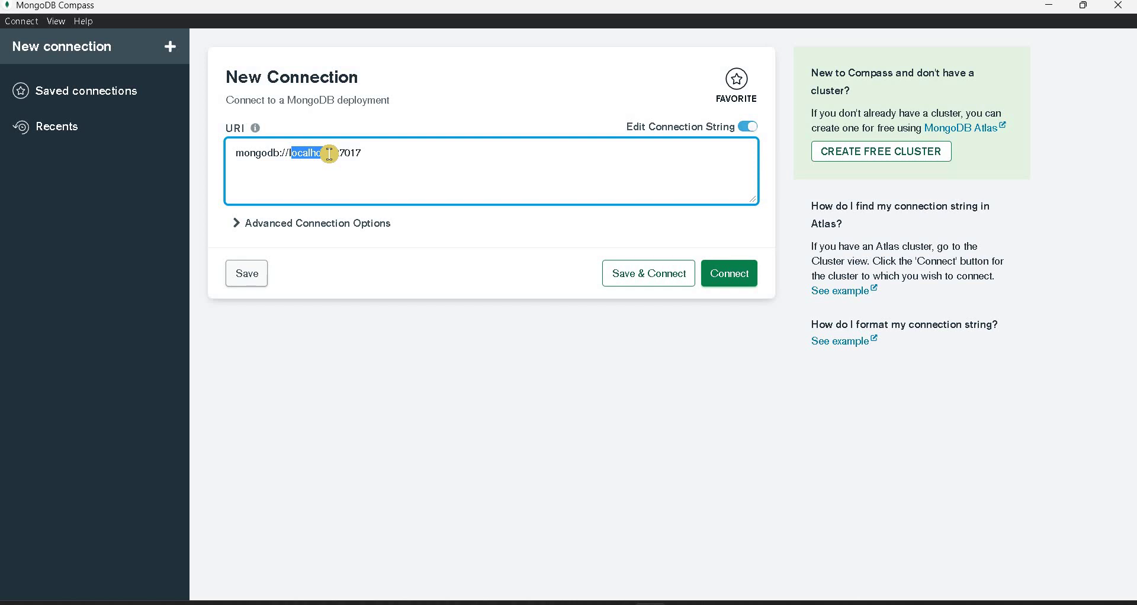
Step: Connect to the local MongoDB server with the connection string mongodb://localhost:27017
{"action": "left_click", "coordinate": [398, 154]}
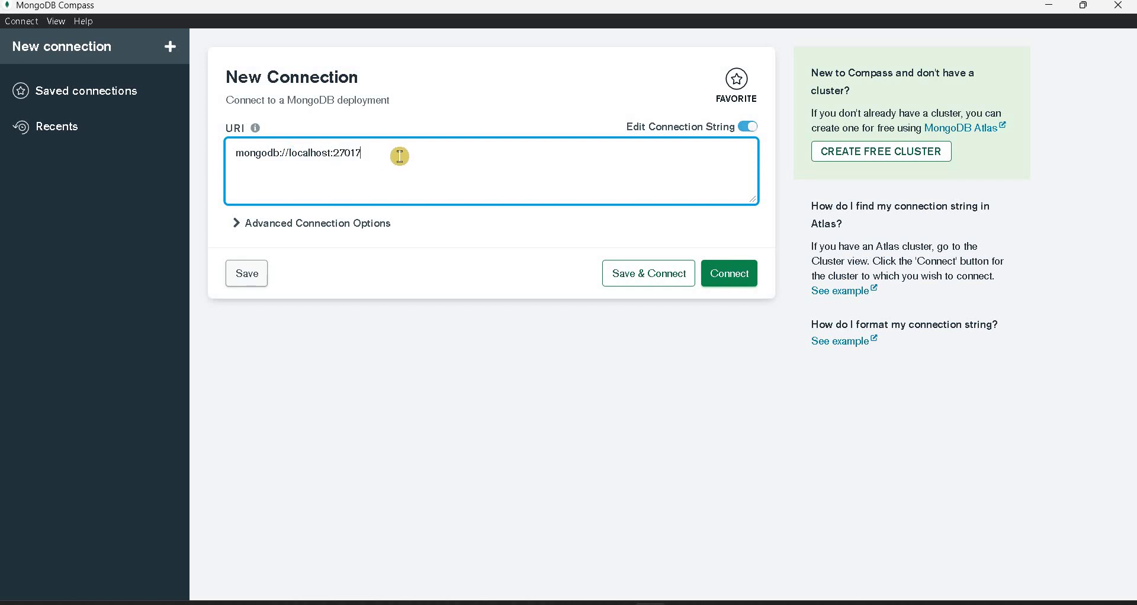
{"action": "mouse_move", "coordinate": [273, 159]}
{"action": "left_mouse_down"}
{"action": "mouse_move", "coordinate": [238, 154]}
{"action": "mouse_move", "coordinate": [289, 156]}
{"action": "left_mouse_up"}
{"action": "left_click", "coordinate": [289, 156]}
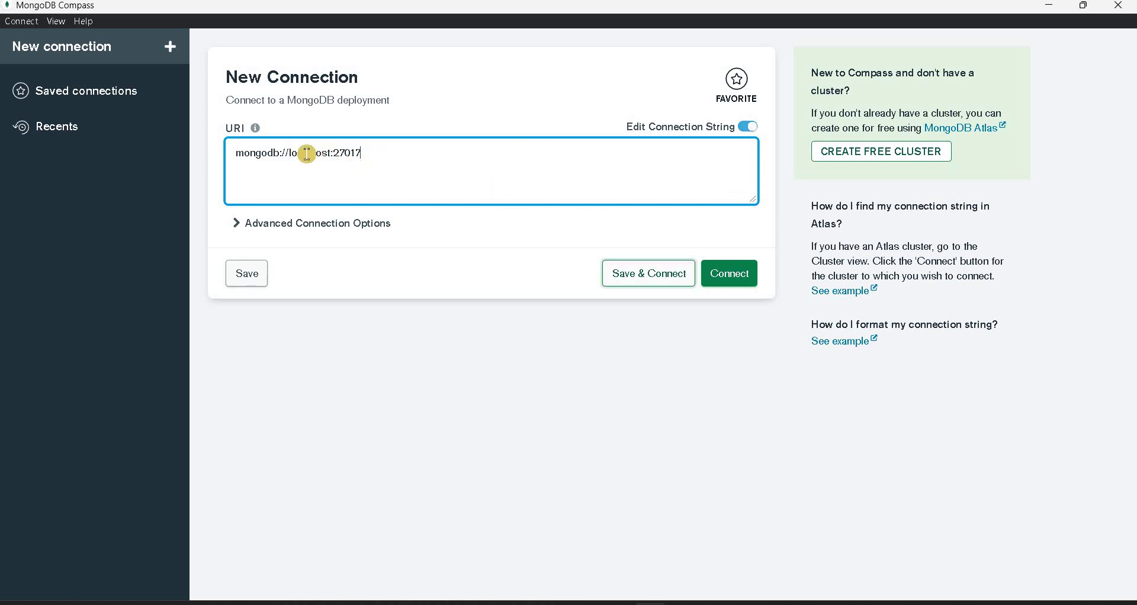
{"action": "left_click_drag", "start_coordinate": [290, 153], "coordinate": [332, 153]}
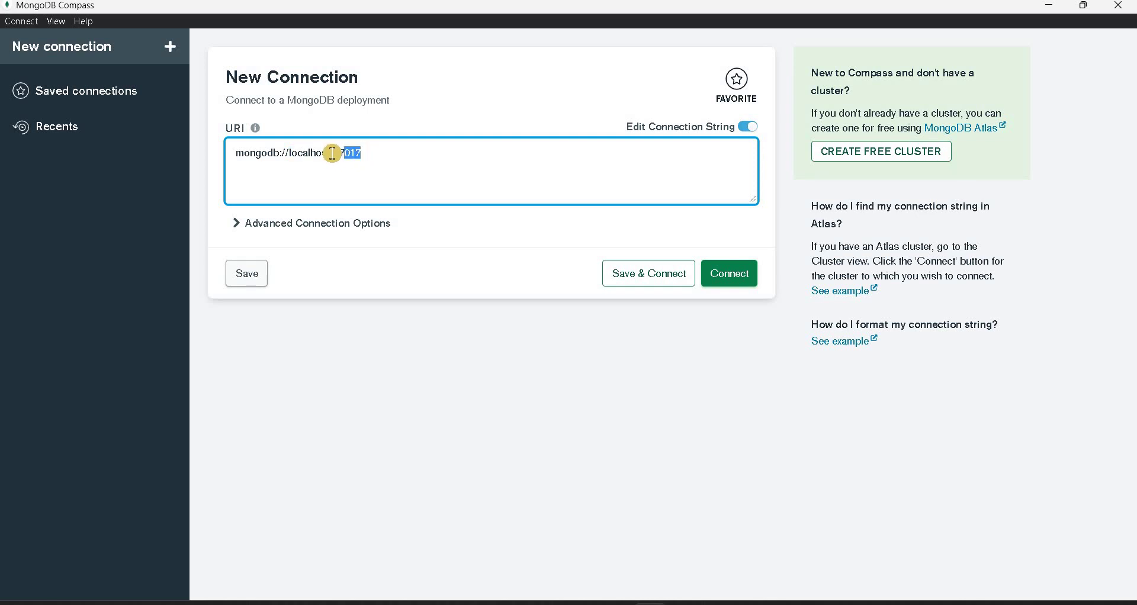
{"action": "left_click", "coordinate": [398, 154]}
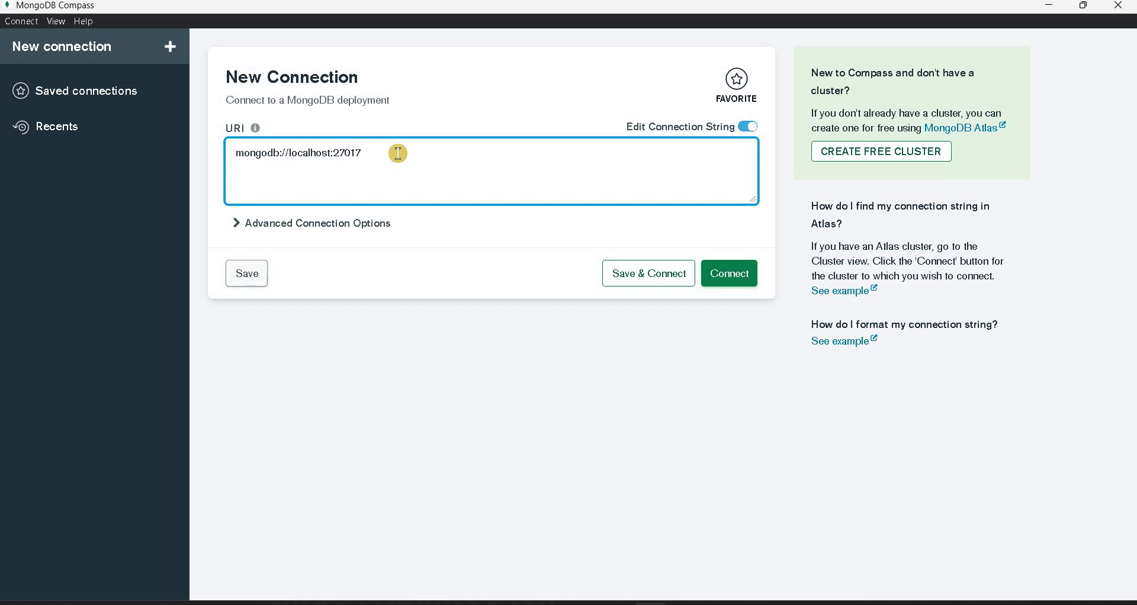
{"action": "left_click", "coordinate": [734, 275]}
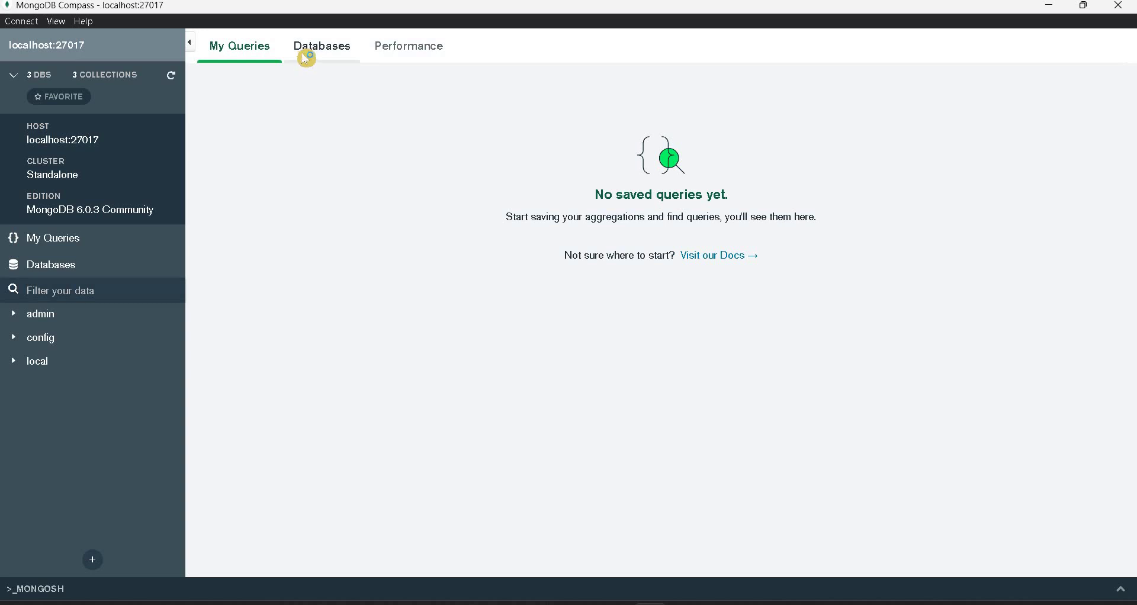
Step: Open the list of databases on the server and examine the connection's cluster type and MongoDB edition
{"action": "left_click", "coordinate": [321, 46]}
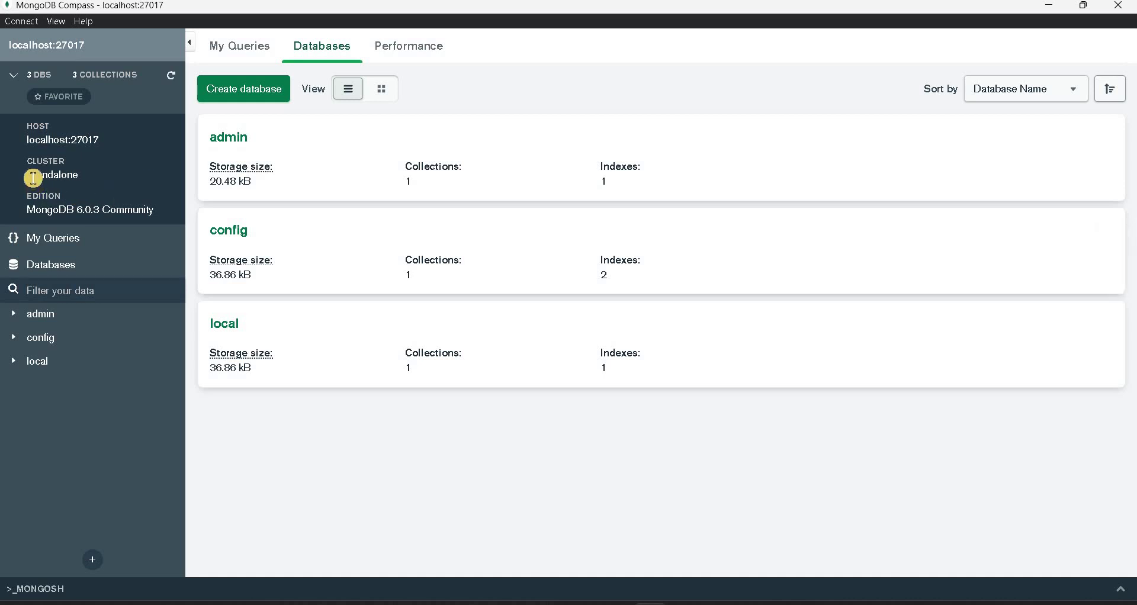
{"action": "double_click", "coordinate": [77, 174]}
{"action": "left_click_drag", "start_coordinate": [74, 207], "coordinate": [26, 210]}
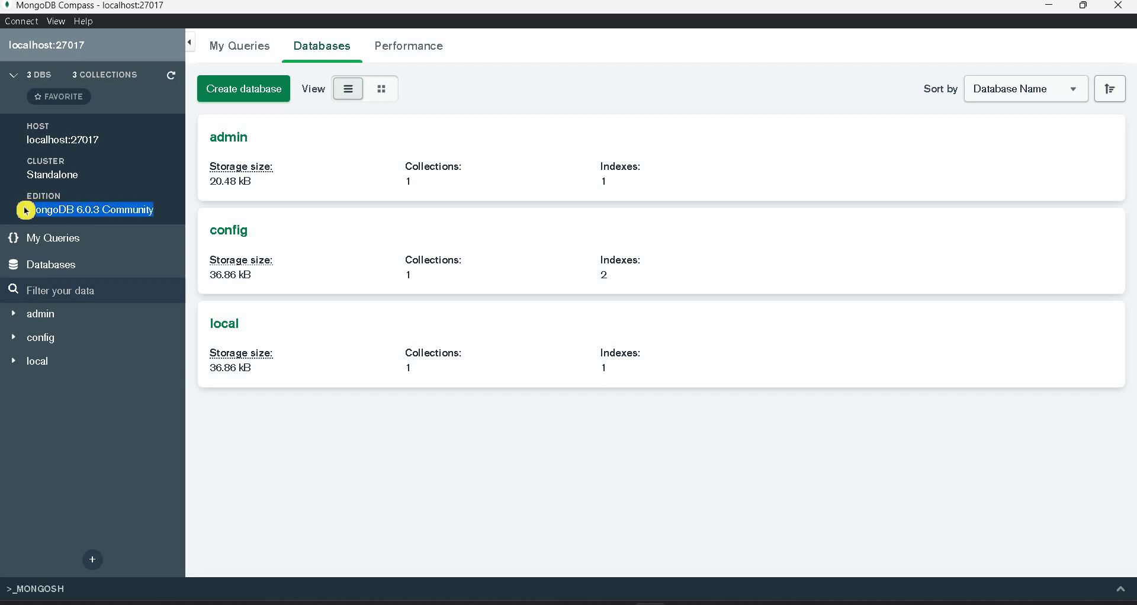
{"action": "left_click", "coordinate": [63, 208]}
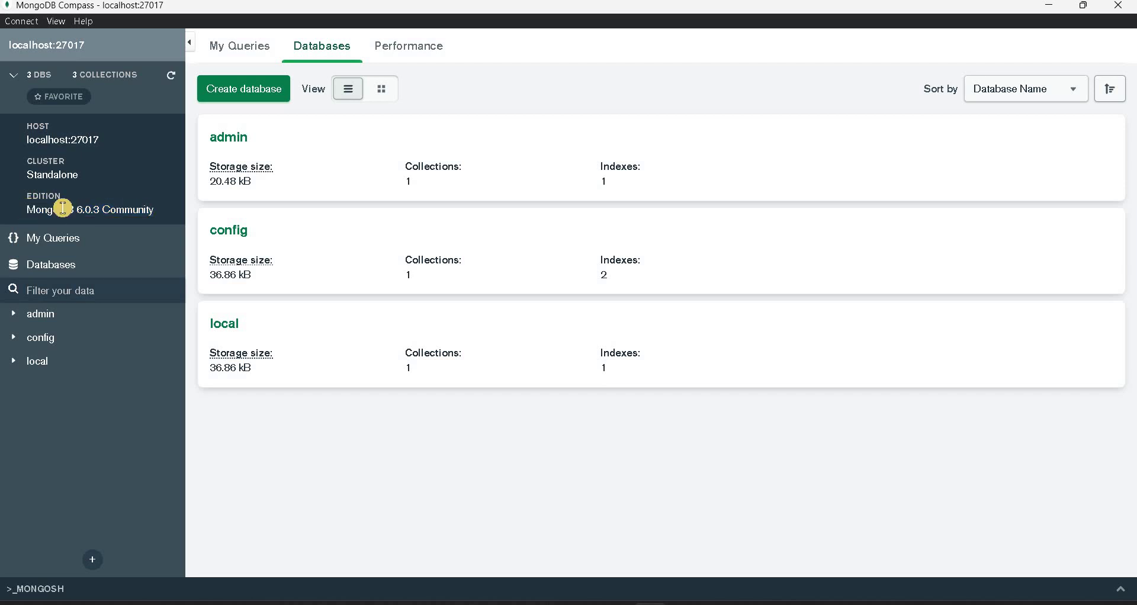
{"action": "left_click", "coordinate": [92, 557]}
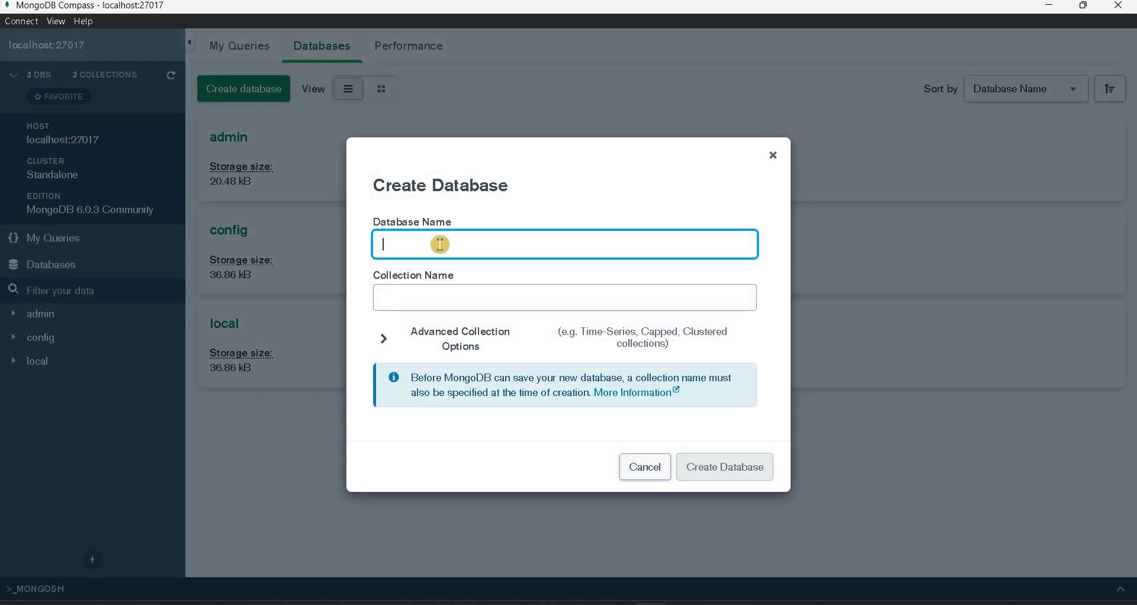
{"action": "type", "text": "abcd"}
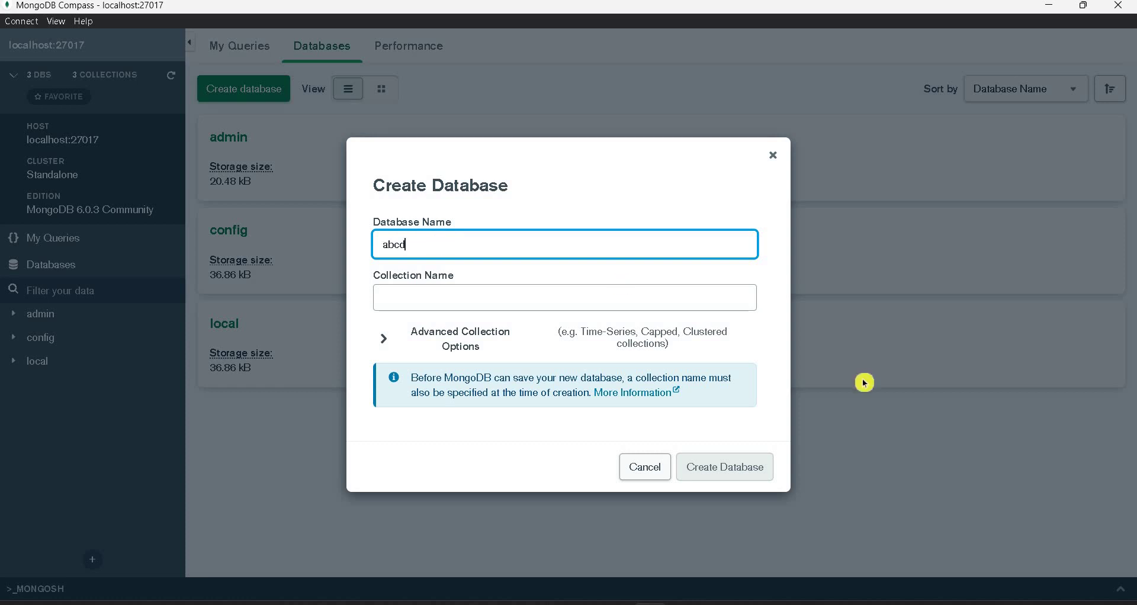
{"action": "left_click", "coordinate": [472, 297]}
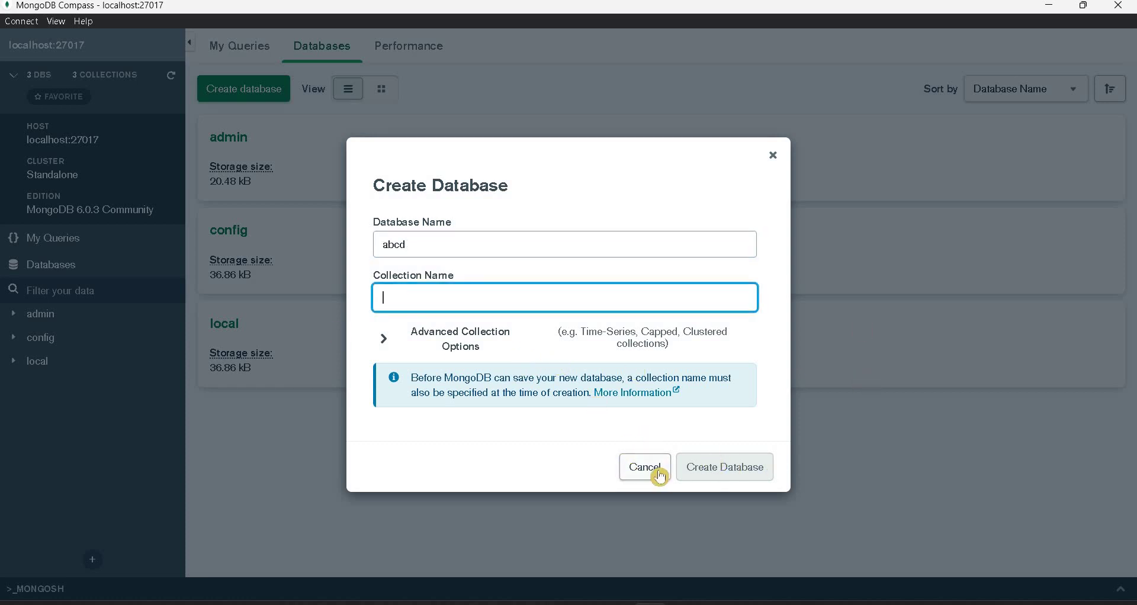
{"action": "left_click", "coordinate": [471, 179]}
{"action": "key", "text": "Escape"}
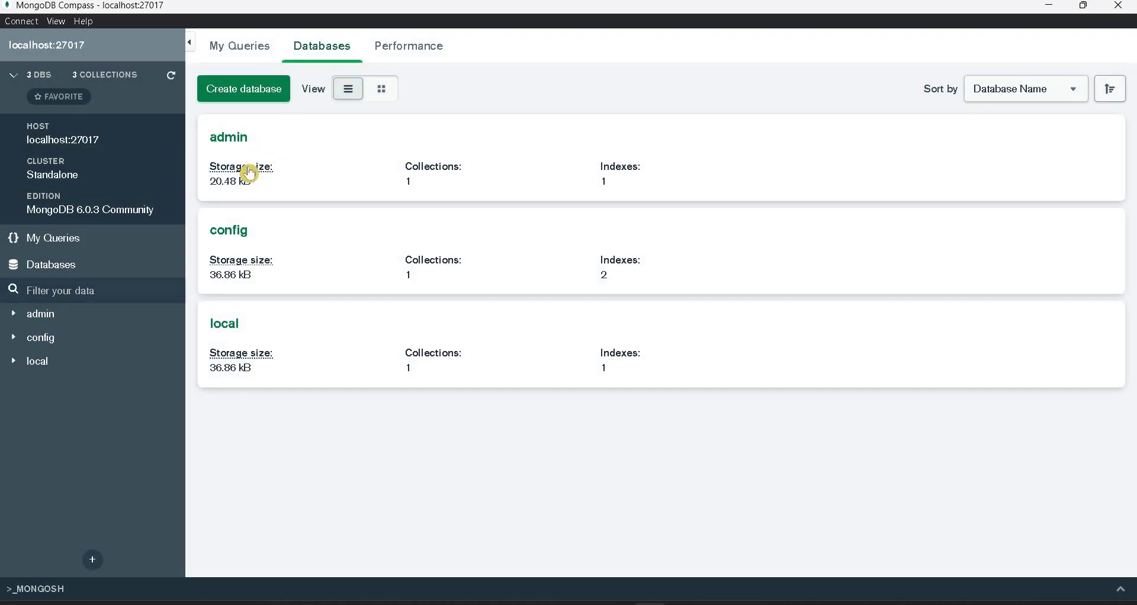